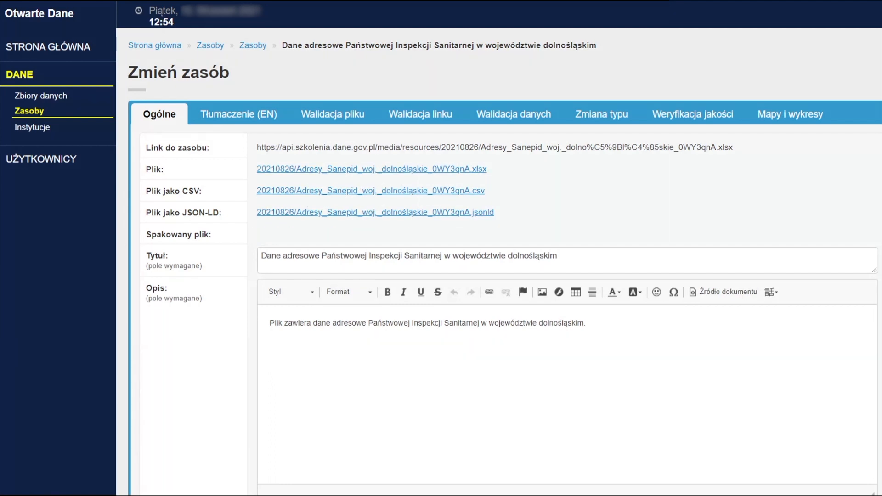
Step: Open the quality verification section of the resource "Dane adresowe Państwowej Inspekcji Sanitarnej w województwie dolnośląskim"
left_click(694, 120)
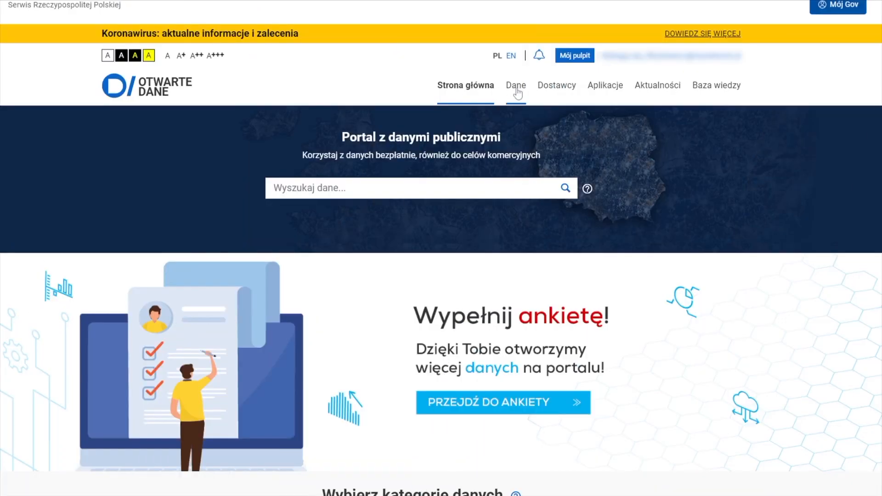
Step: Search the public portal's data for "Dane adresowe Państwowej Inspekcji Sanitarnej w województwie dolnośląskim" and open the matching resource
left_click(515, 88)
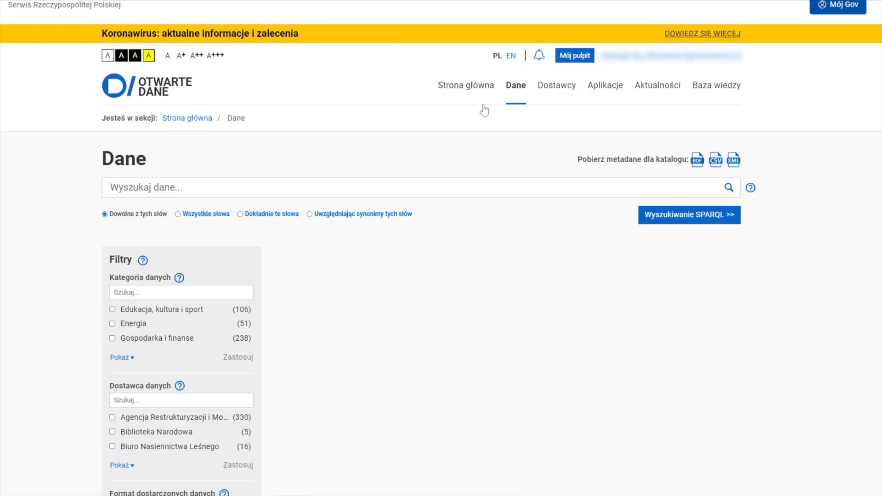
left_click(390, 187)
type("Dane adresowe Państwowej Inspekcji Sanitarnej w województwie dolnośląskim")
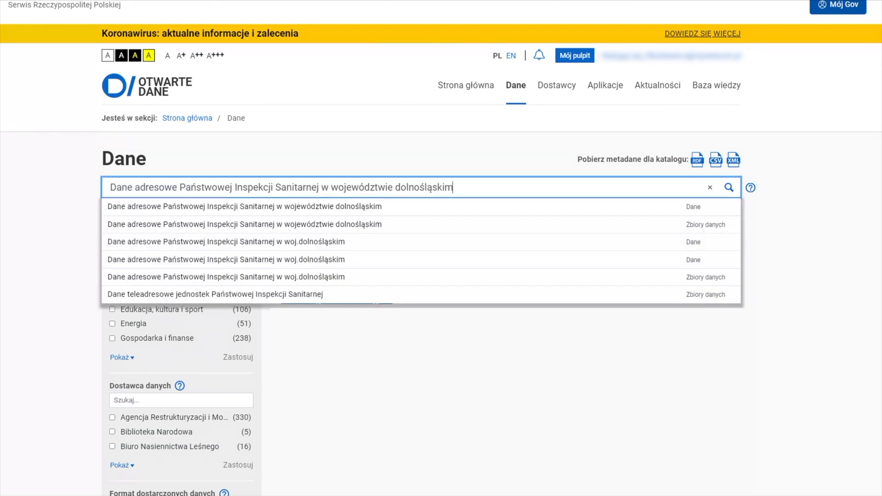
left_click(387, 209)
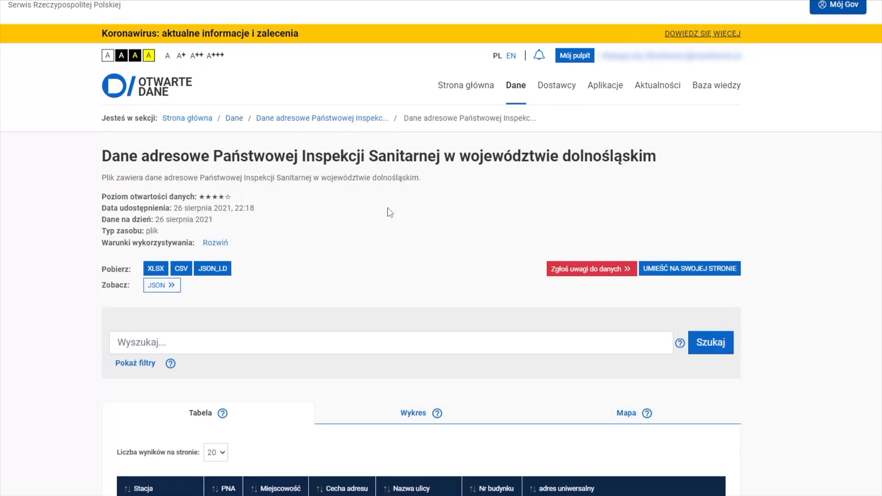
Step: Filter the resource's table to rows whose Miejscowość column is equal (równa się) to "Wrocław"
scroll(389, 212, "down", 5)
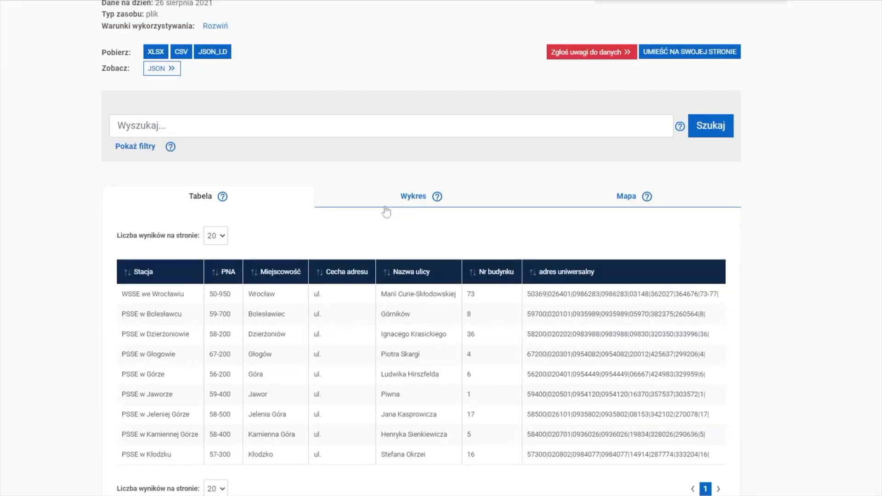
left_click(131, 148)
left_click(220, 187)
left_click(221, 223)
left_click(342, 230)
left_click(339, 236)
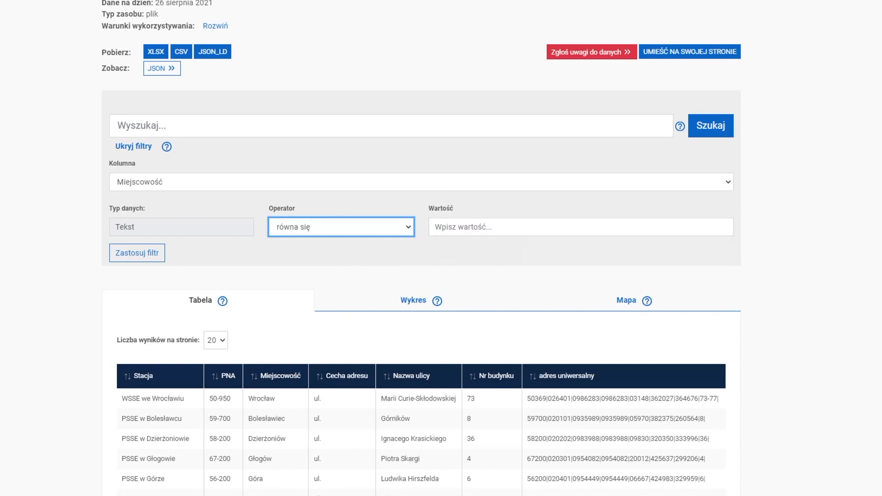
key("Tab")
type("Wrocław")
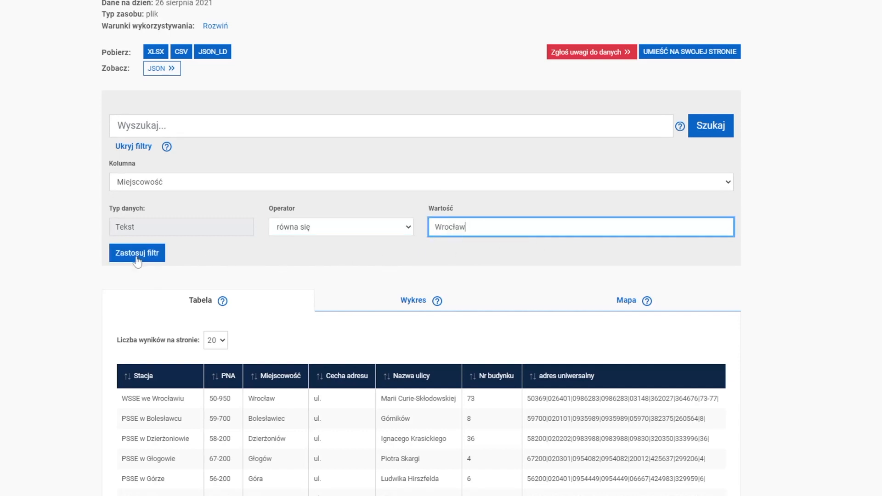
left_click(136, 256)
scroll(137, 261, "down", 2)
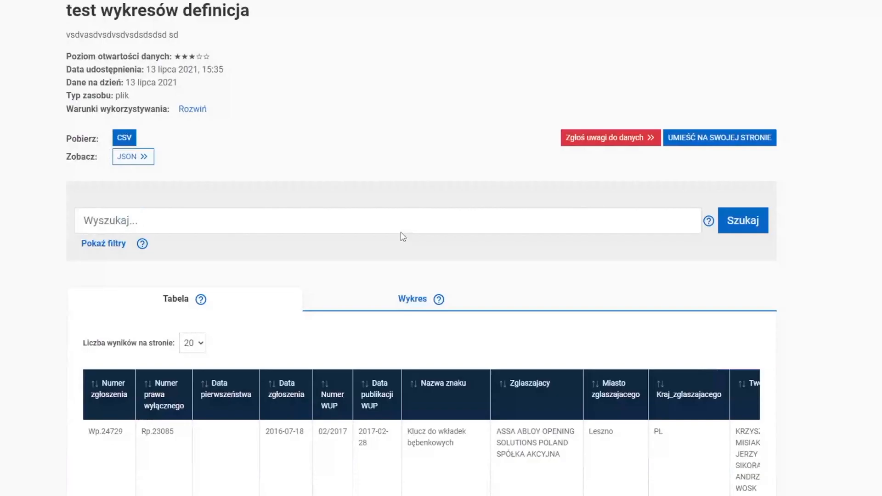
Step: View the charts of the "test wykresów definicja" resource and of the 2018–2019 "Wg korpusu osobowego w tys. zł" resource
scroll(401, 237, "down", 2)
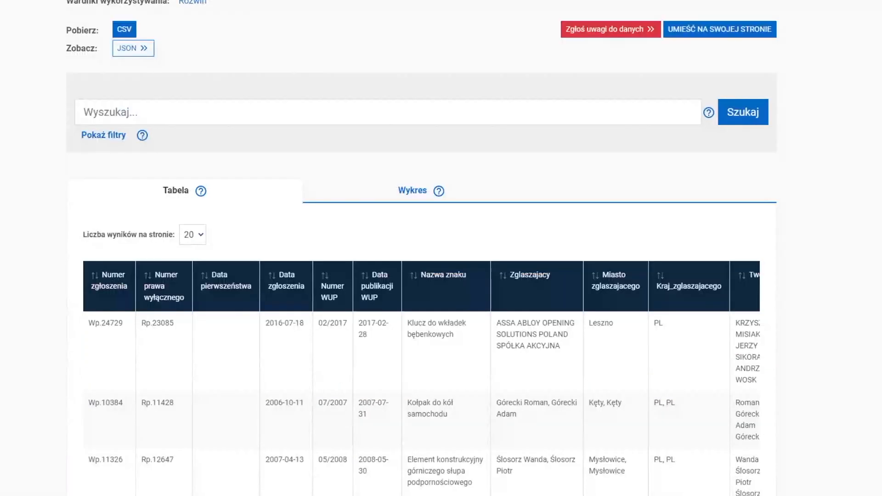
left_click(412, 193)
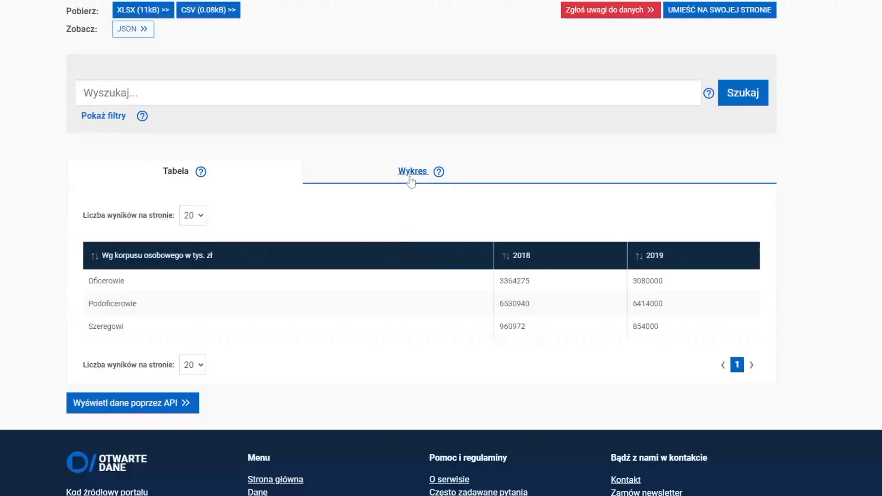
left_click(411, 180)
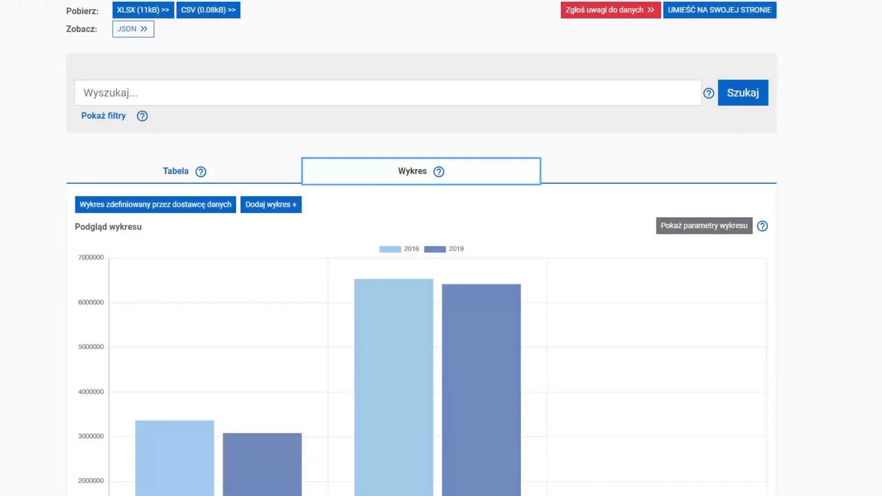
scroll(411, 181, "down", 1)
scroll(412, 180, "down", 1)
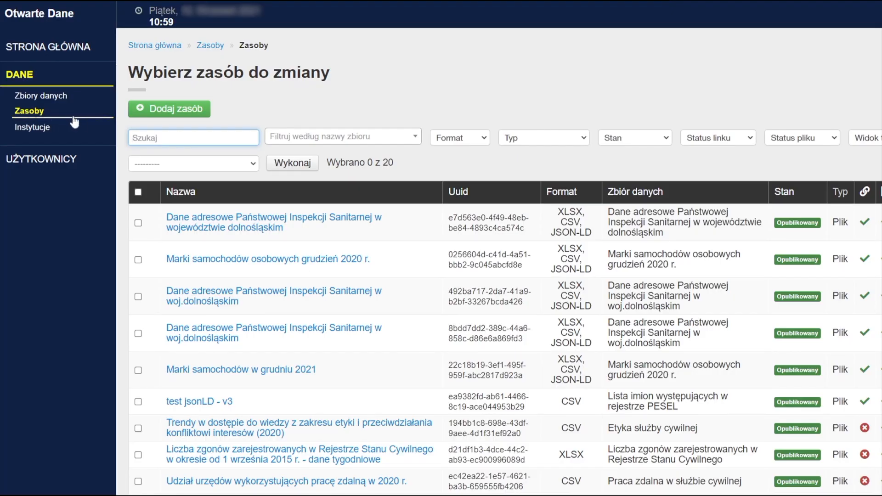
Step: Open the resource "Marki samochodów osobowych grudzień 2020 r." in the admin panel and launch its chart definition and preview
left_click(272, 269)
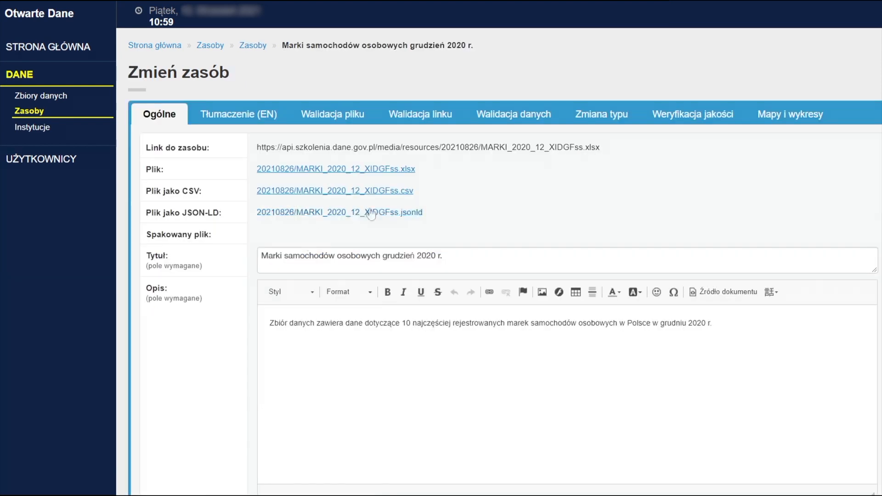
left_click(785, 125)
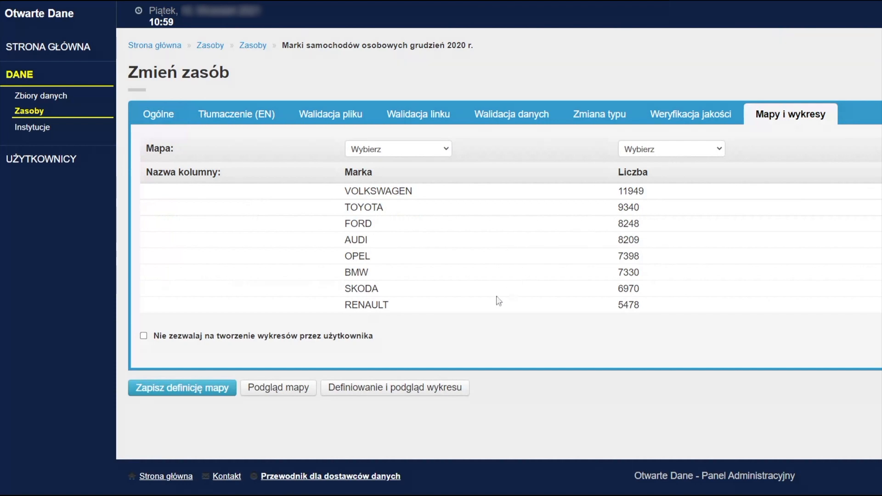
left_click(410, 384)
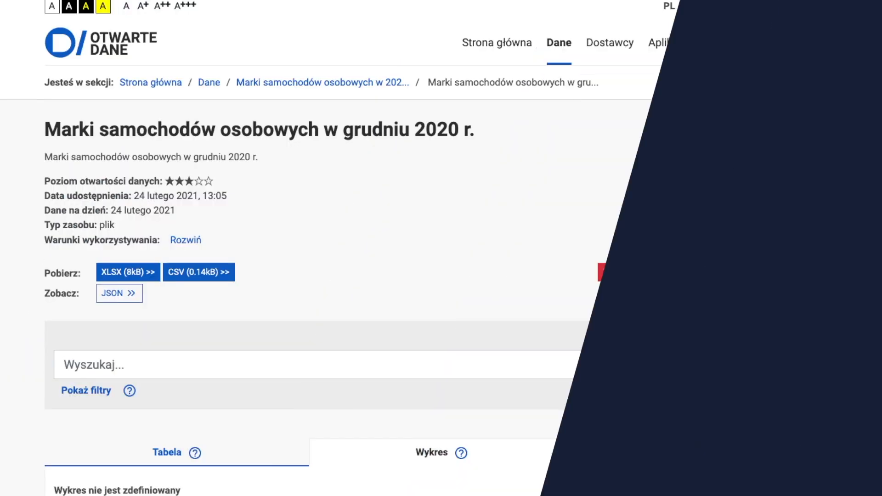
Step: Display the column chart with Marka as the X axis and Liczba as the Y axis
scroll(441, 248, "down", 5)
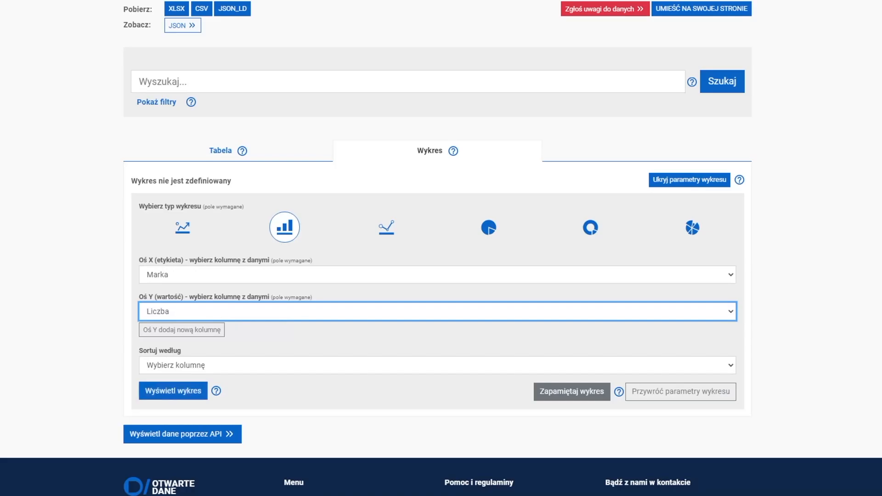
left_click(180, 402)
scroll(180, 402, "down", 6)
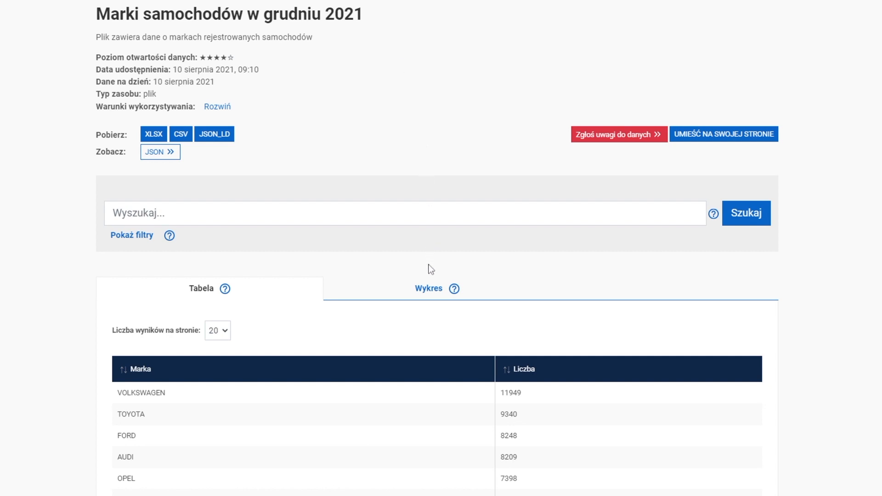
Step: Show the chart view of the "Marki samochodów w grudniu 2021" resource
left_click(433, 299)
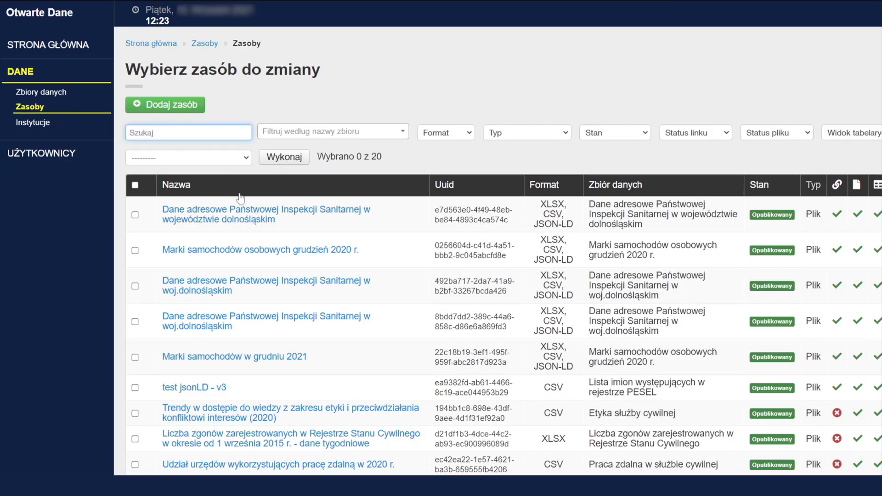
Step: Save the map definition of the Dolny Śląsk sanitary inspection resource, with PNA as Kod pocztowy, plus Miejscowość, Ulica and Numer domu
left_click(253, 225)
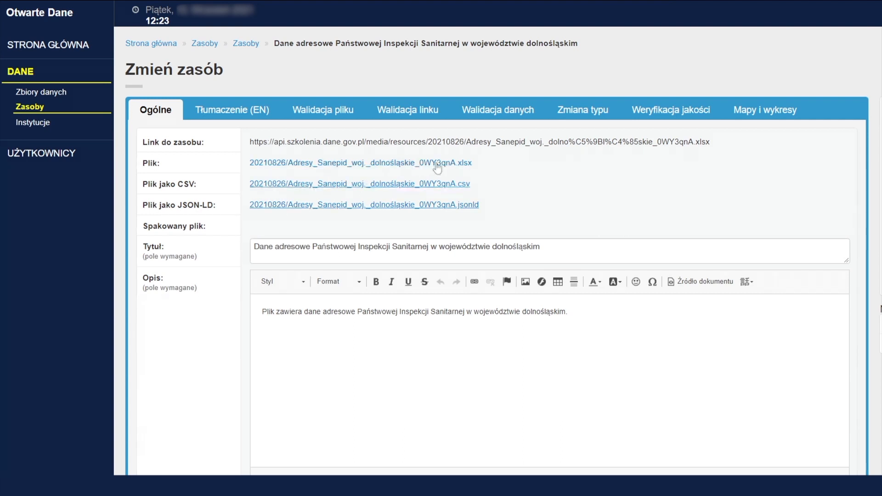
left_click(770, 120)
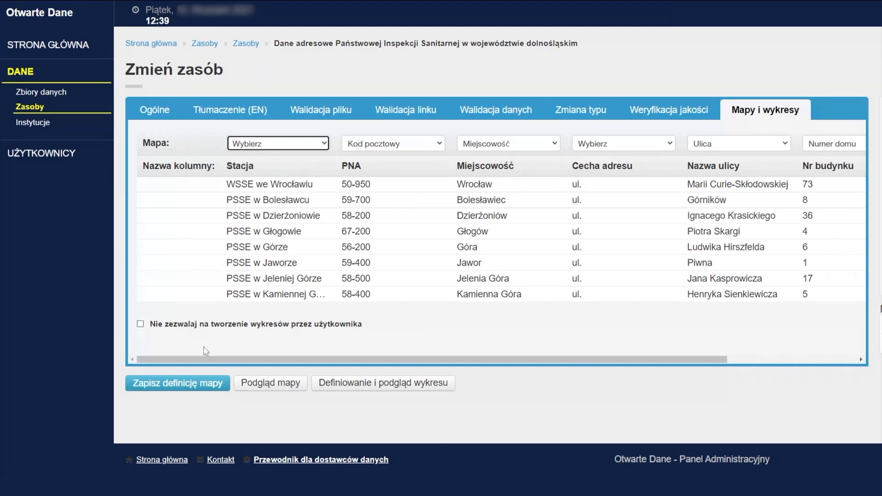
left_click(178, 389)
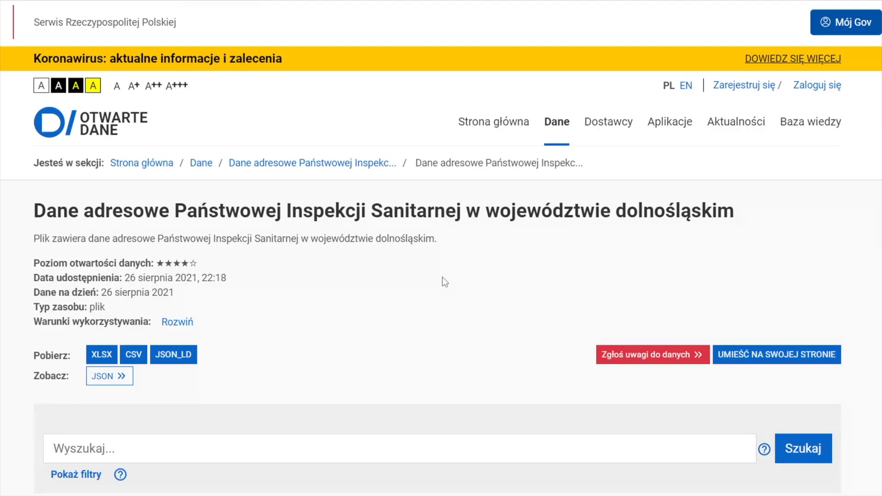
Step: Open the options of the resource's public map and set the shown location to "określ swoją lokalizację"
scroll(445, 281, "down", 5)
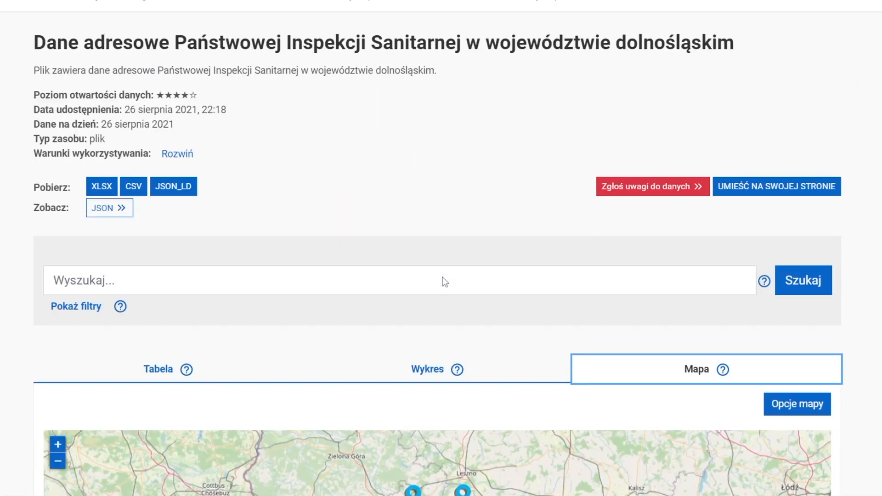
scroll(445, 282, "down", 1)
scroll(444, 281, "down", 4)
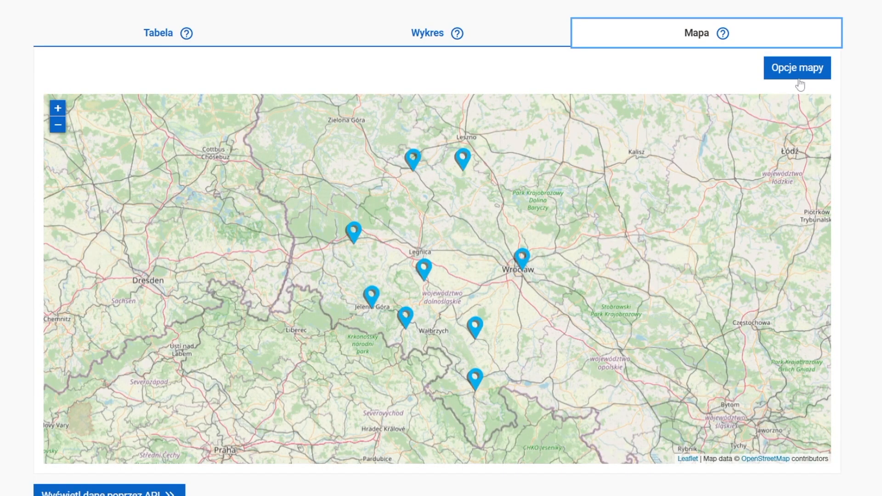
mouse_move(798, 78)
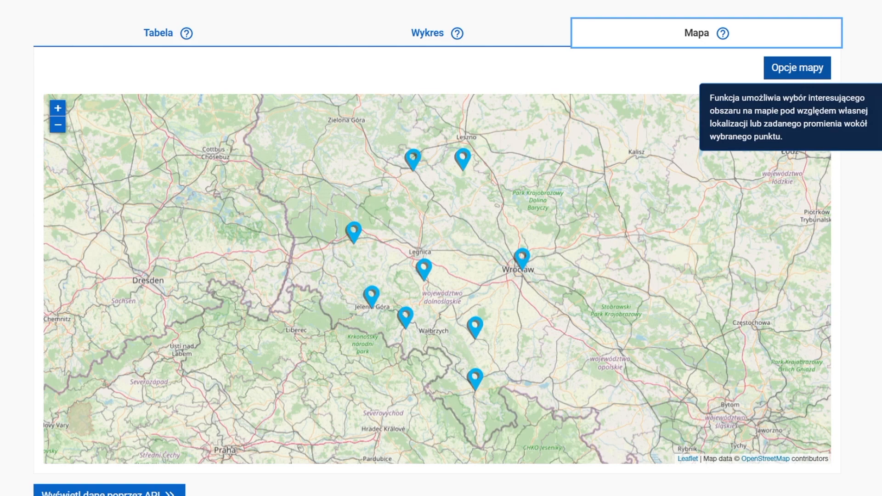
left_click(798, 78)
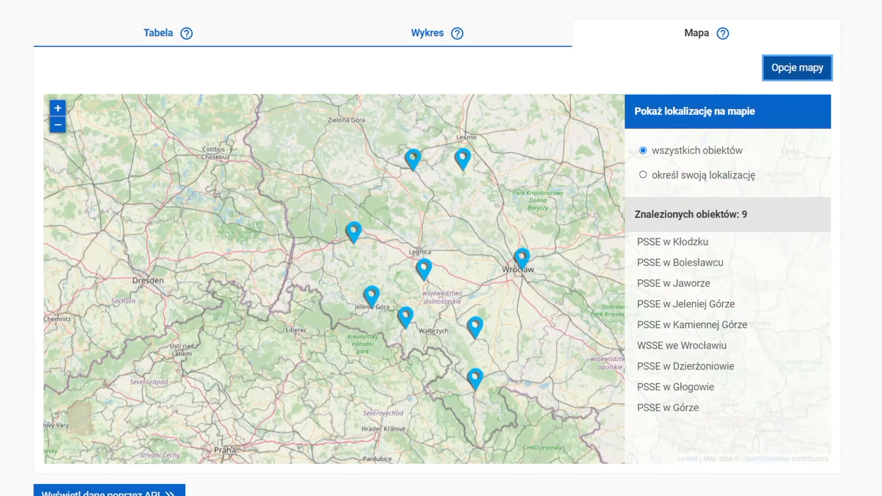
left_click(705, 180)
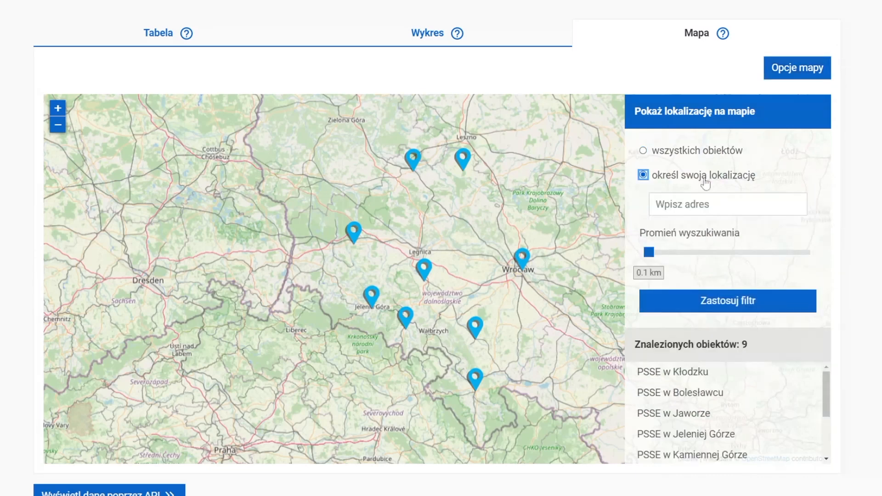